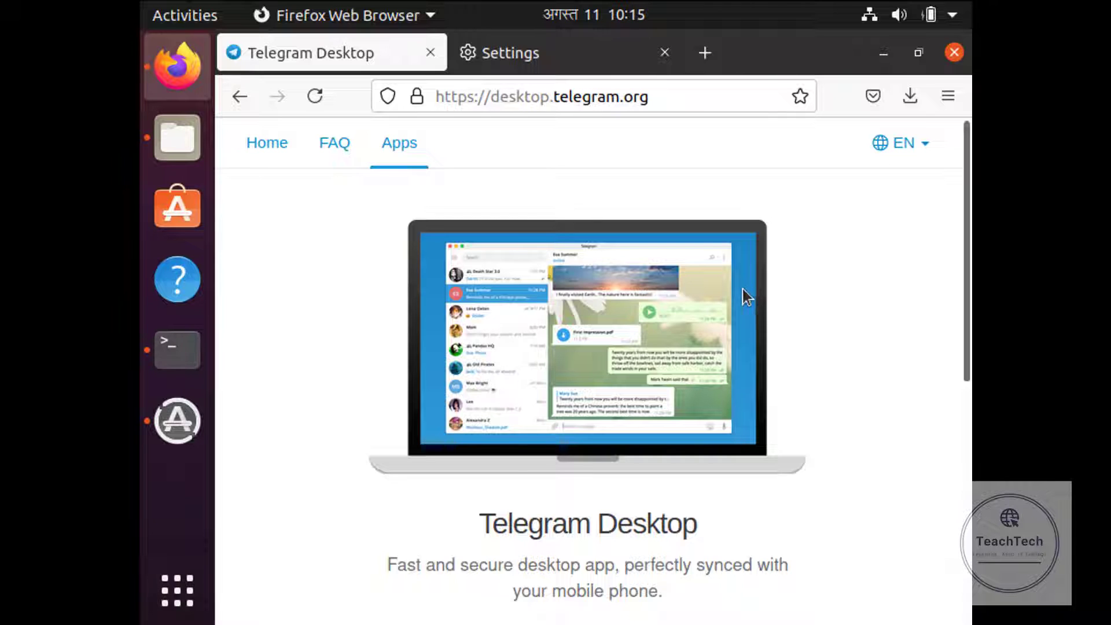
Step: Scroll down the Telegram Desktop page to the 'Get Telegram for Linux x64' download option
{"action": "scroll", "coordinate": [579, 359], "scroll_direction": "down", "scroll_amount": 3}
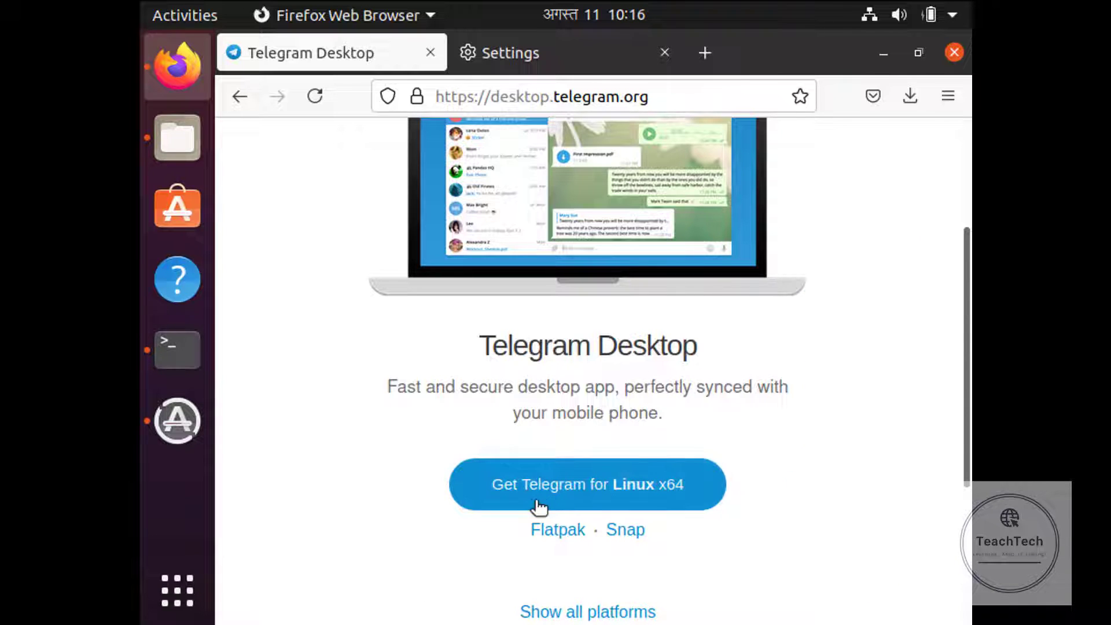
Step: Download the Linux x64 archive tsetup.2.9.0.tar.xz with Save File and watch it finish
{"action": "left_click", "coordinate": [557, 488]}
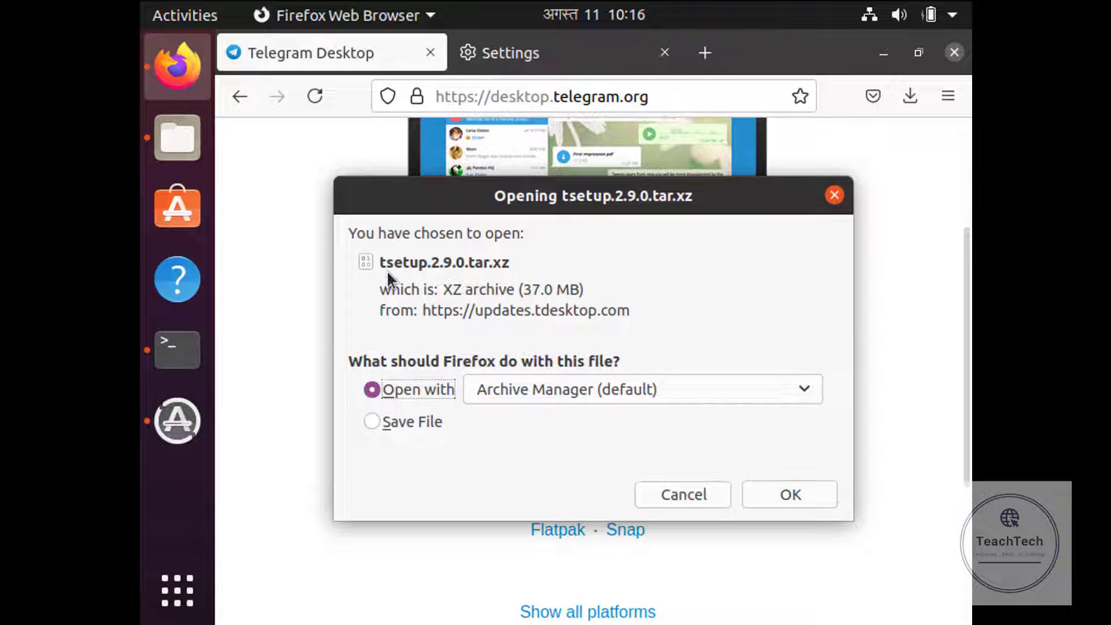
{"action": "left_click", "coordinate": [416, 424]}
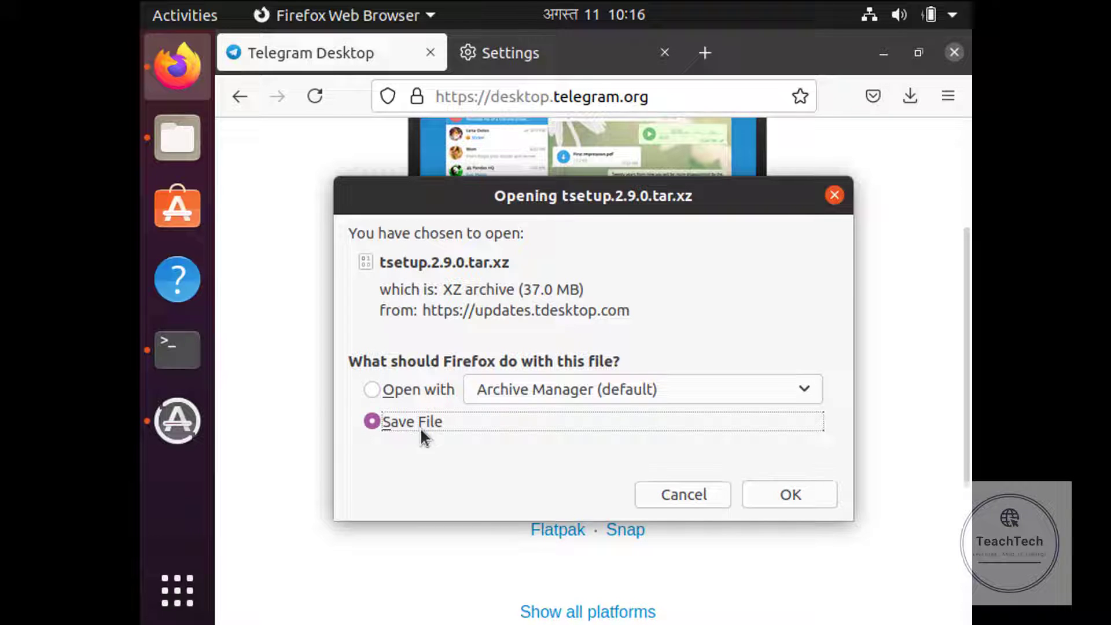
{"action": "left_click", "coordinate": [796, 496]}
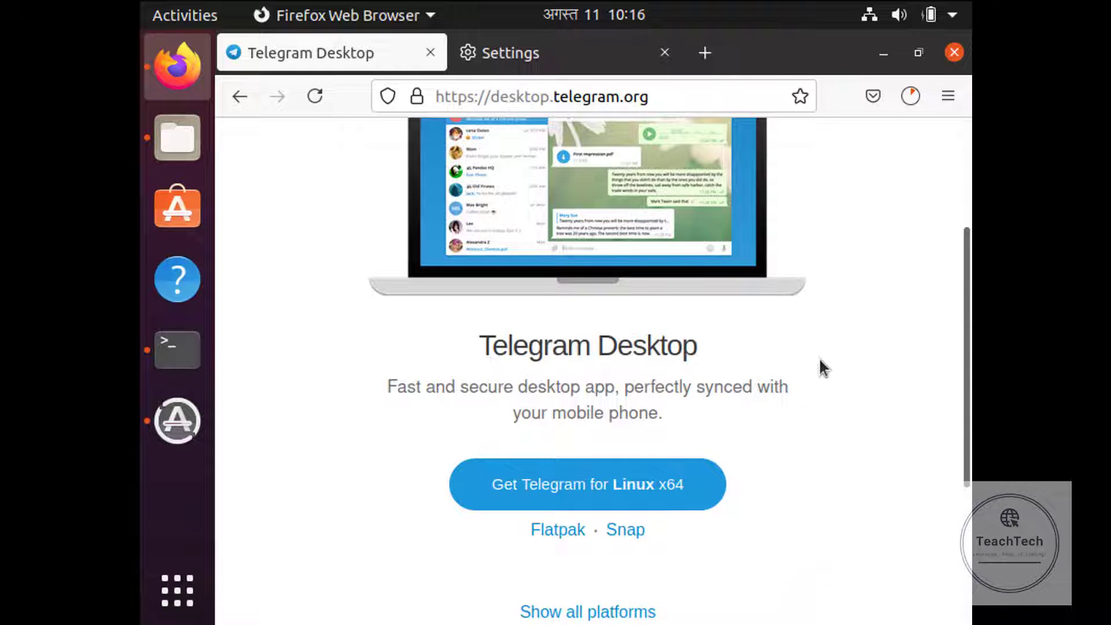
{"action": "left_click", "coordinate": [906, 96]}
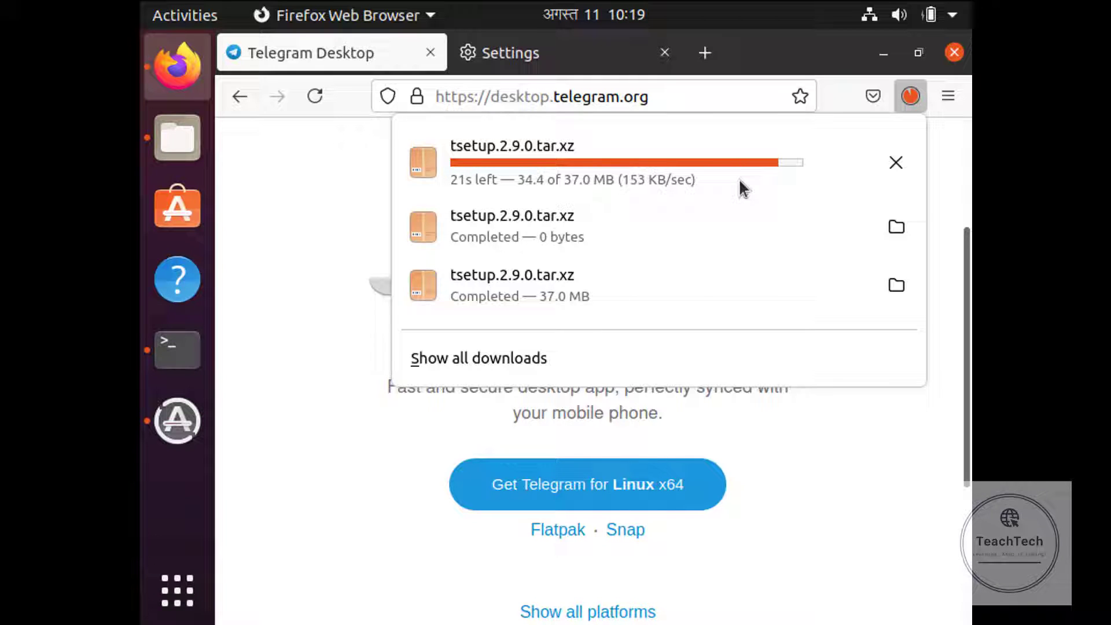
{"action": "left_click", "coordinate": [255, 151]}
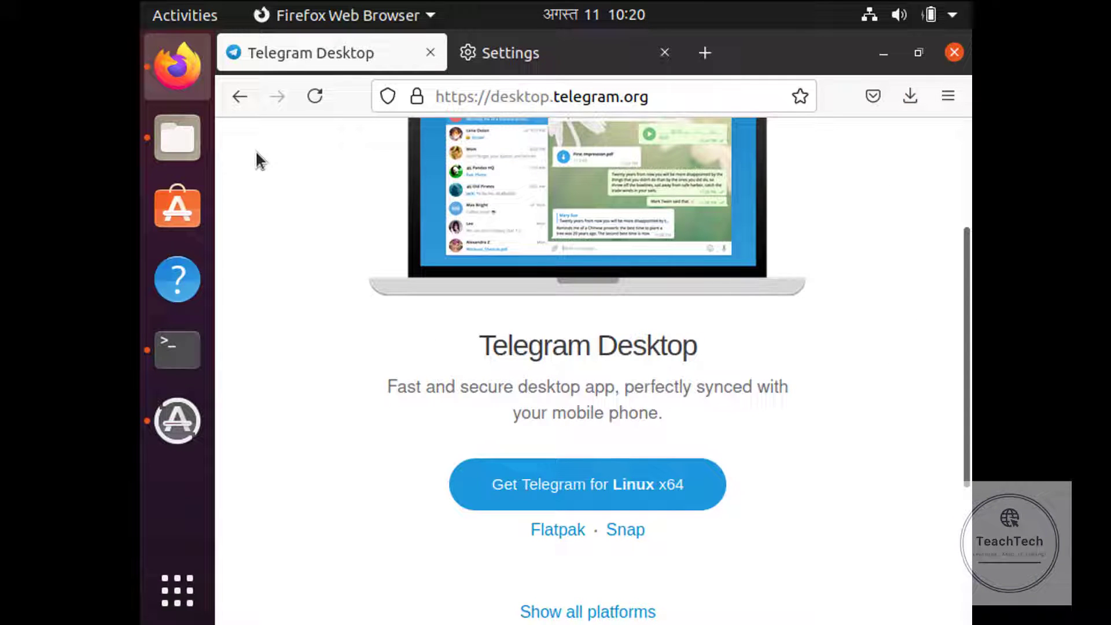
Step: Confirm tsetup.2.9.0.tar.xz (38.8 MB) is in the Downloads folder in Files
{"action": "left_click", "coordinate": [178, 146]}
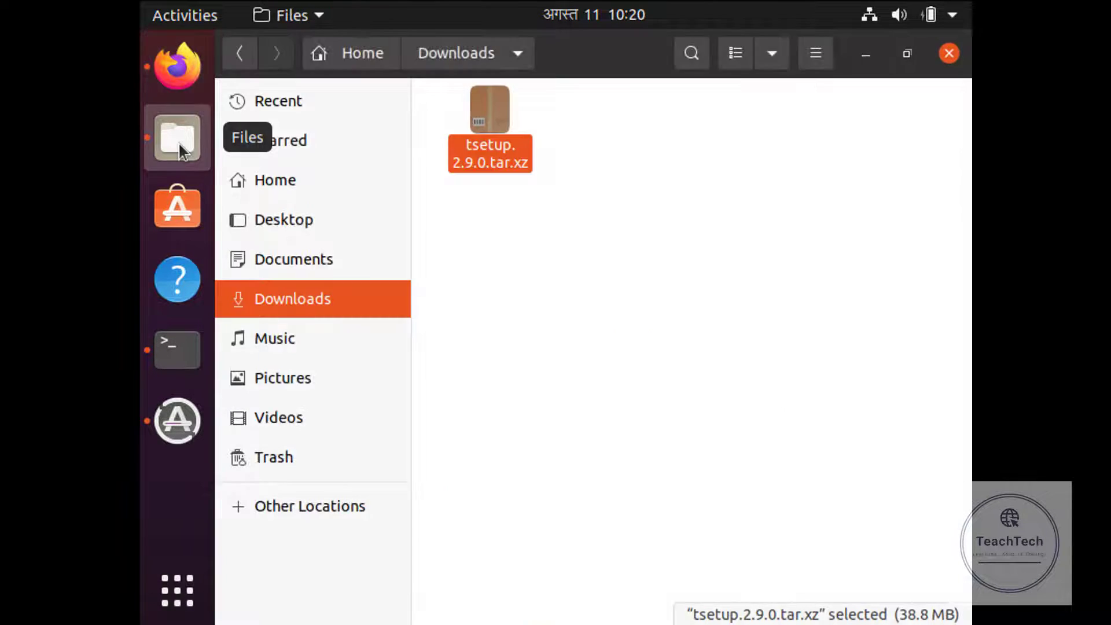
{"action": "left_click", "coordinate": [297, 300]}
{"action": "left_click", "coordinate": [499, 141]}
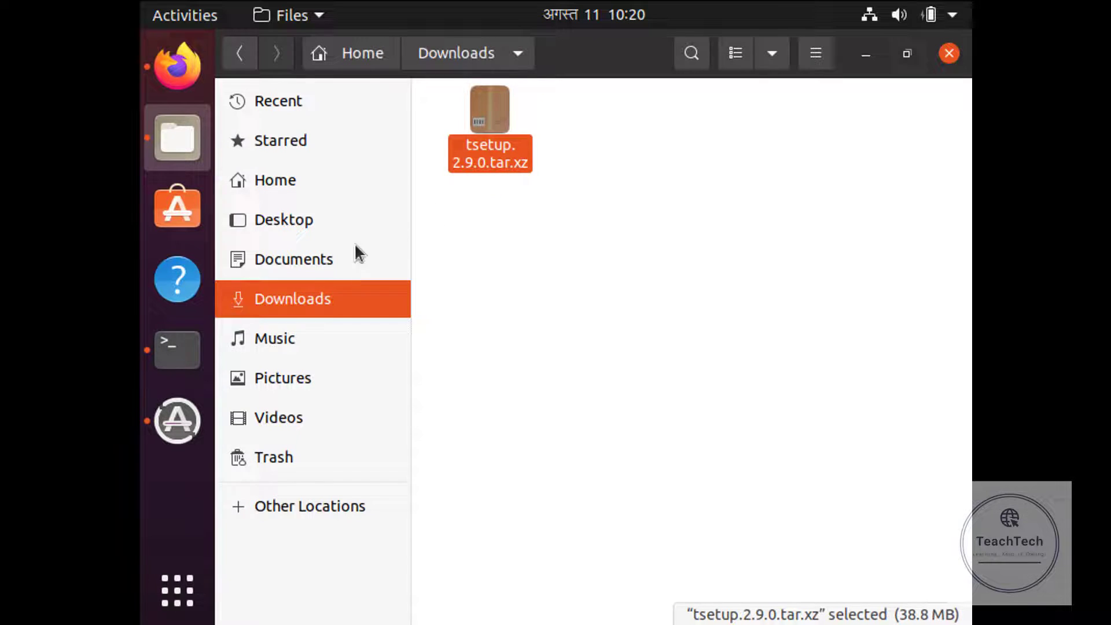
Step: Clear the terminal, then run pwd and ls to inspect the home folder
{"action": "left_click", "coordinate": [177, 358]}
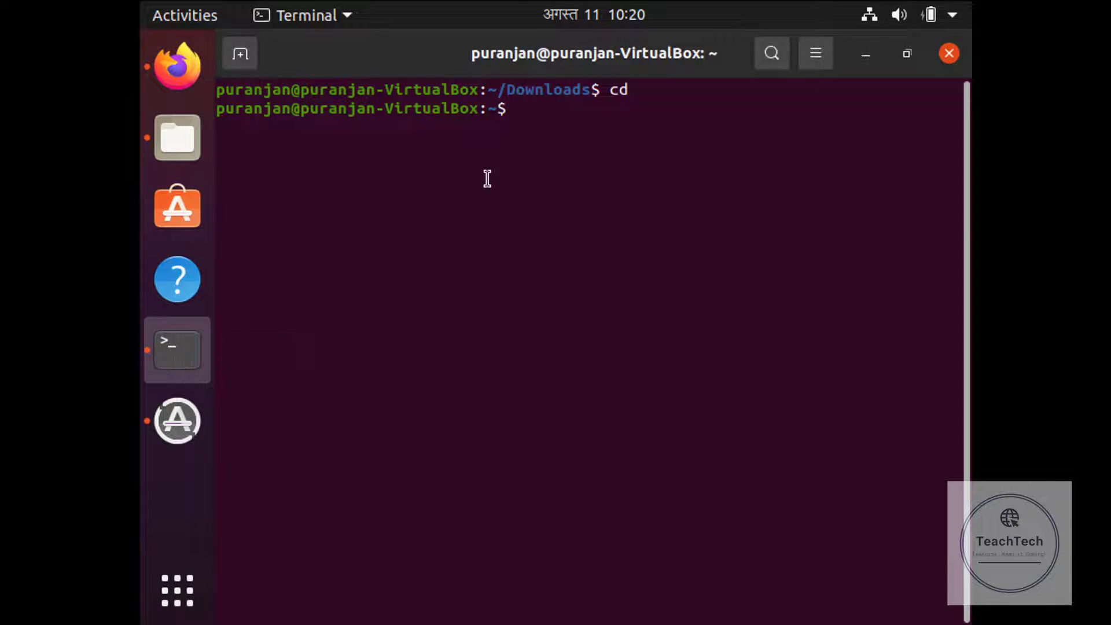
{"action": "type", "text": "clear"}
{"action": "key", "text": "Return"}
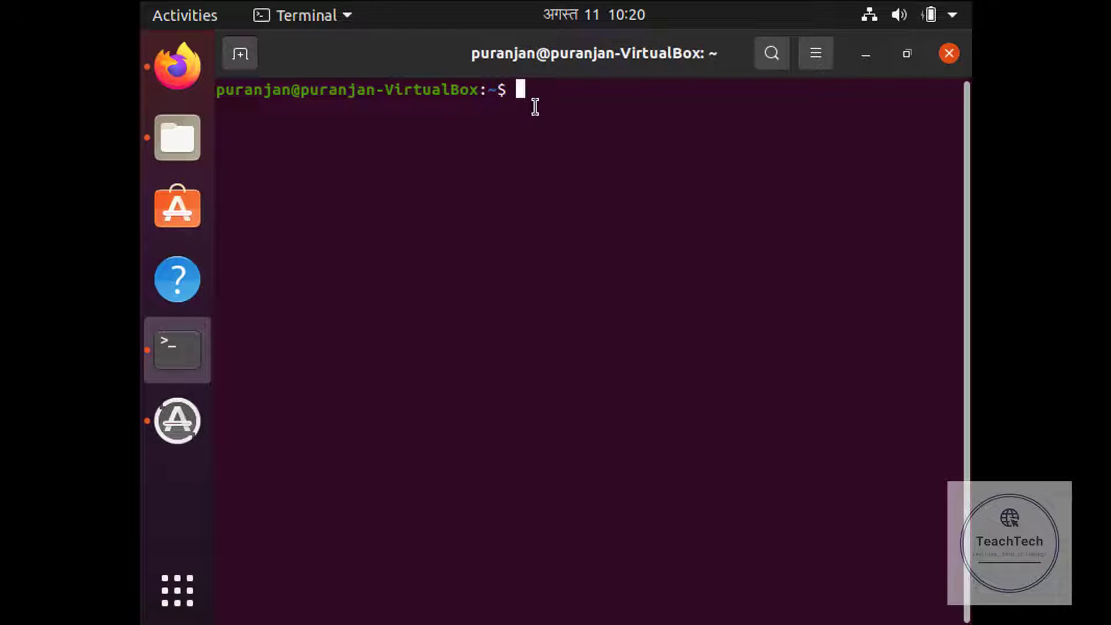
{"action": "type", "text": "pwd"}
{"action": "key", "text": "Return"}
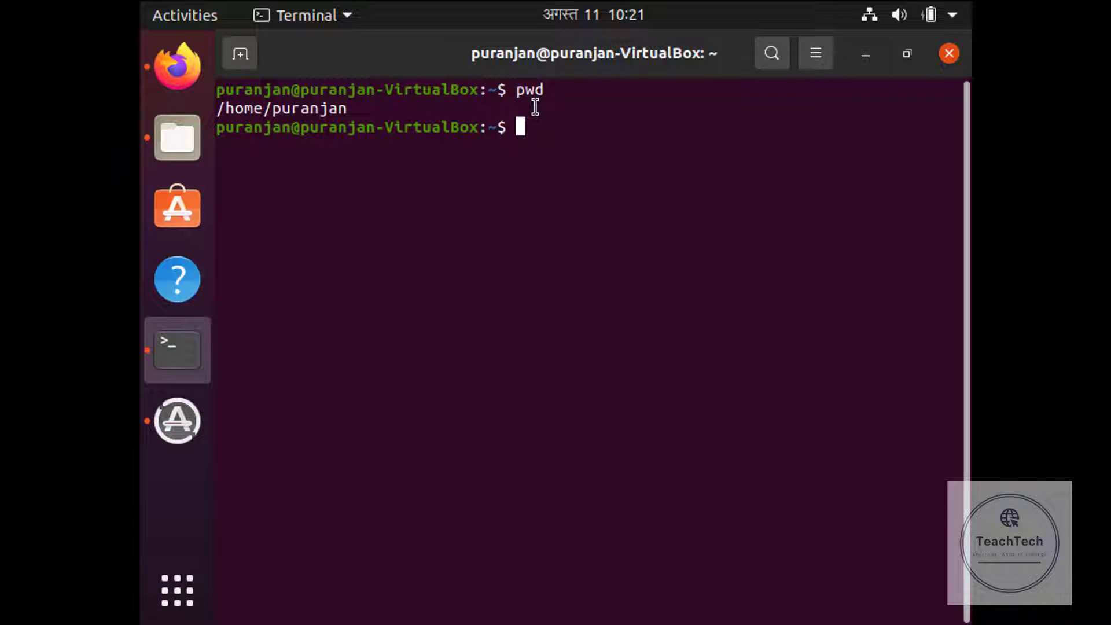
{"action": "type", "text": "ls"}
{"action": "key", "text": "Return"}
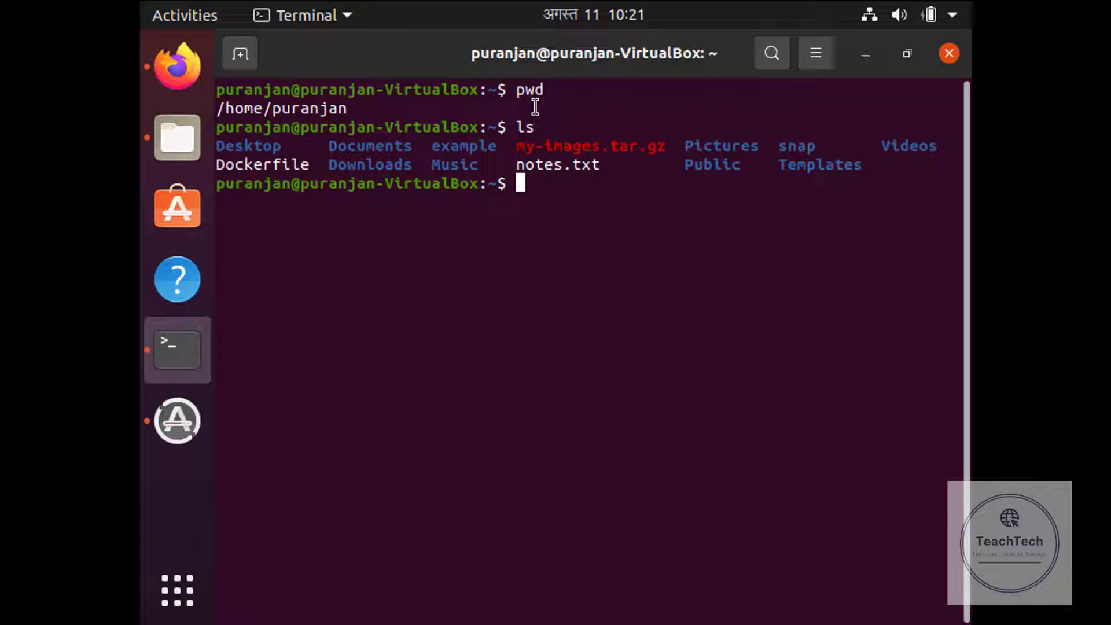
{"action": "double_click", "coordinate": [354, 165]}
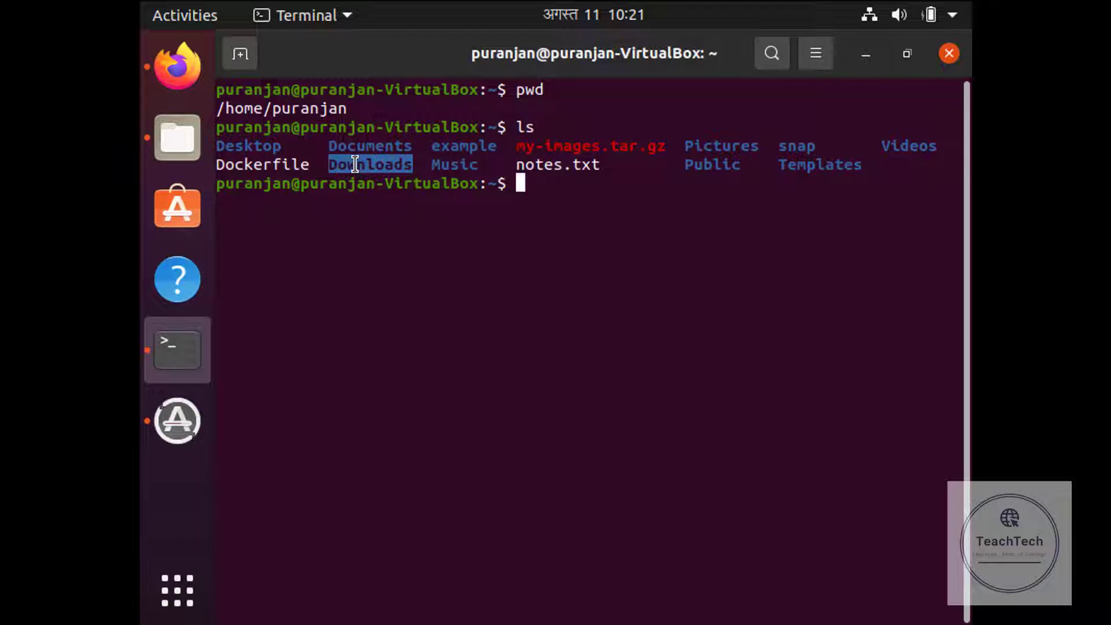
{"action": "left_click", "coordinate": [526, 184]}
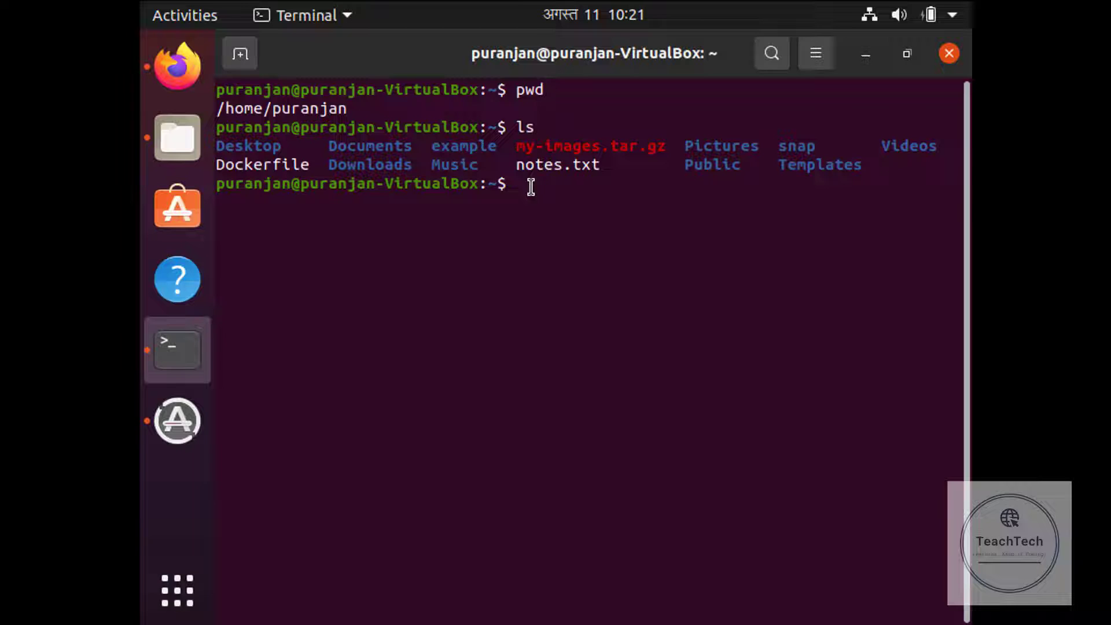
Step: Change into Downloads/ with cd and list it, showing tsetup.2.9.0.tar.xz
{"action": "type", "text": "cd Downloads/"}
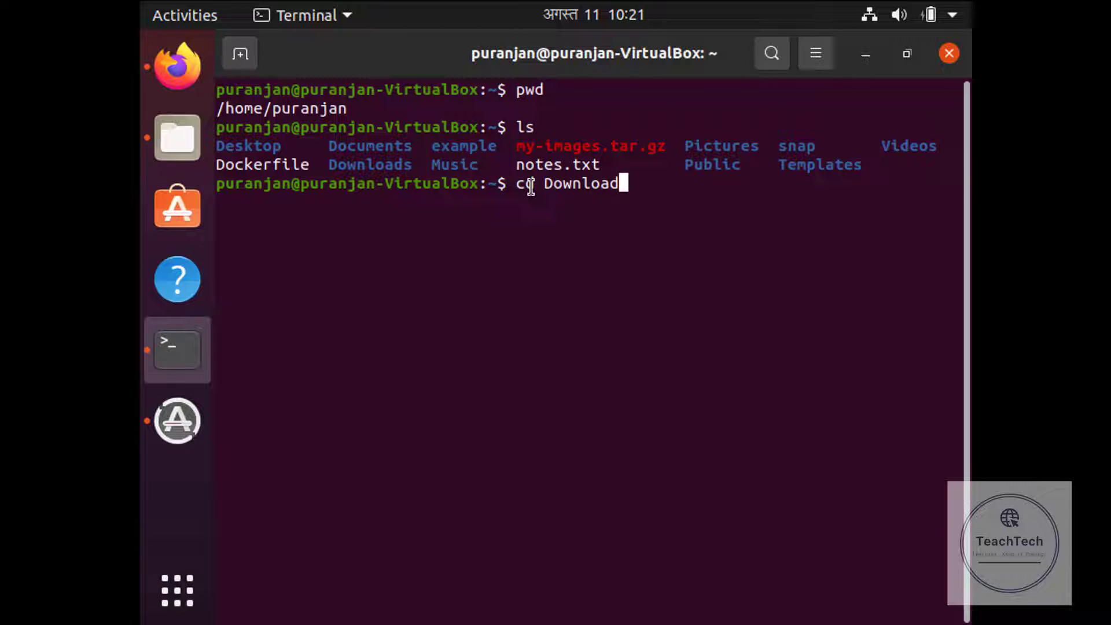
{"action": "key", "text": "Return"}
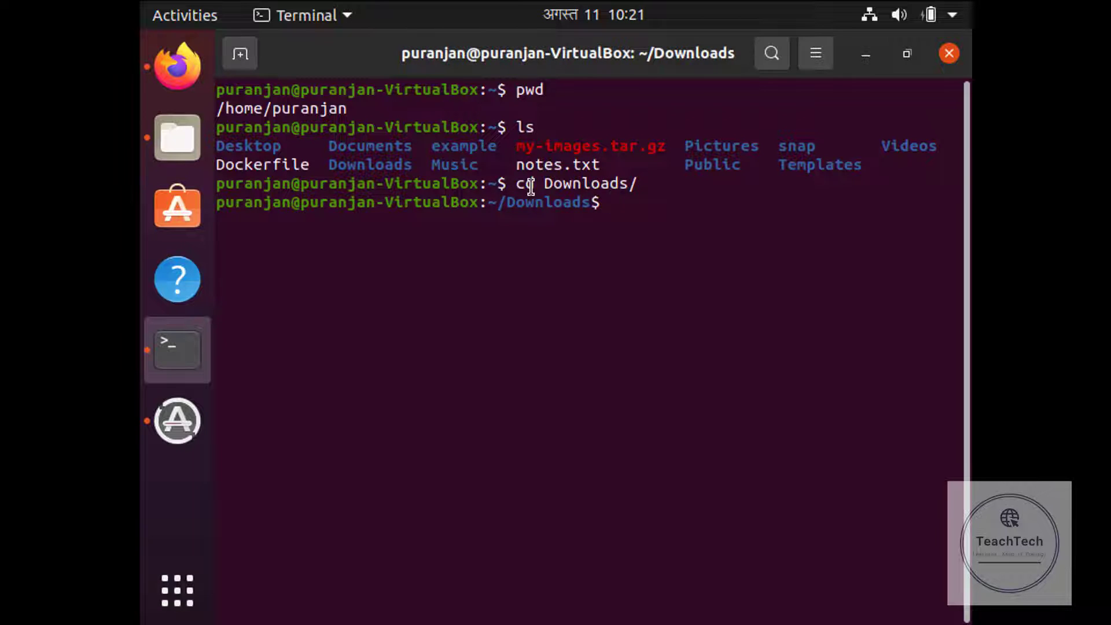
{"action": "type", "text": "ls"}
{"action": "key", "text": "Return"}
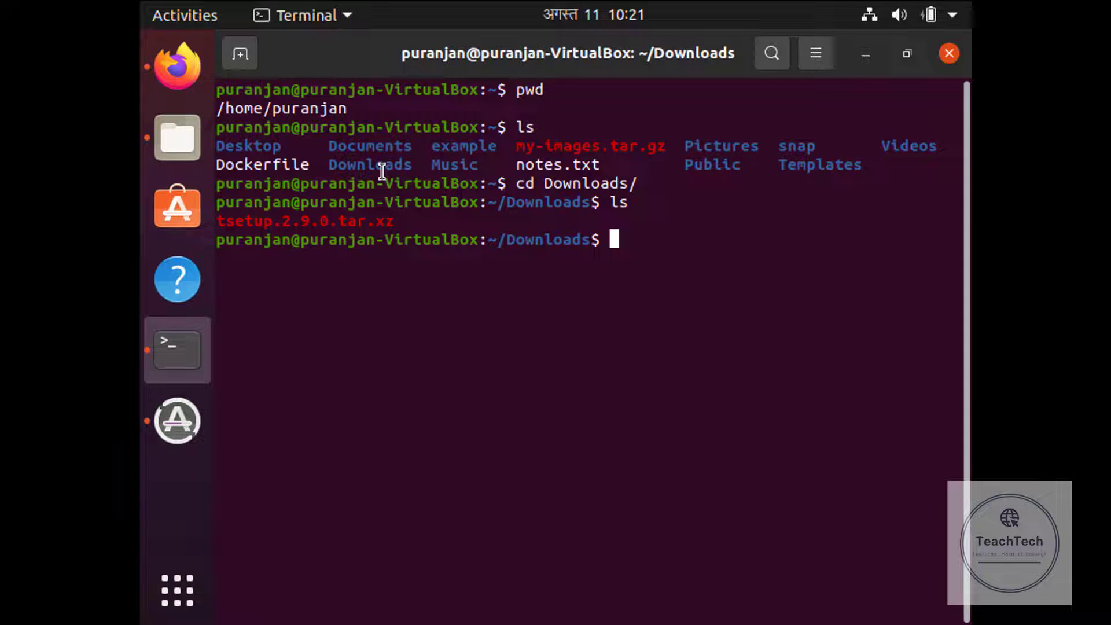
{"action": "double_click", "coordinate": [292, 220]}
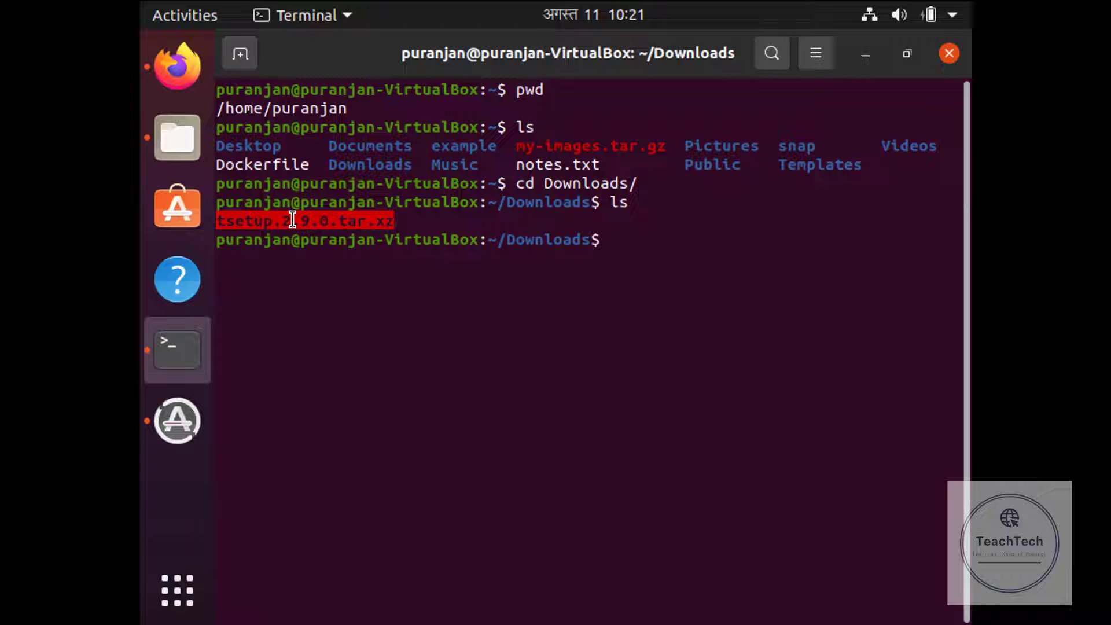
Step: Run tar -xvf tsetup.2.9.0.tar.xz, pasting the copied file name, to extract the Telegram folder
{"action": "left_click", "coordinate": [641, 240]}
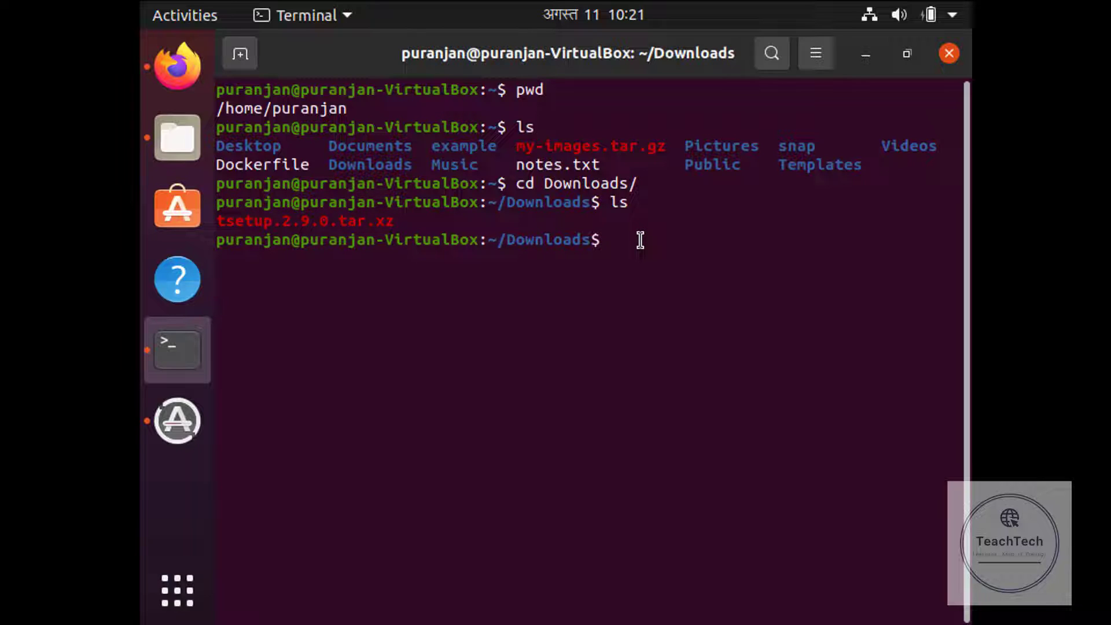
{"action": "type", "text": "tar -xvf"}
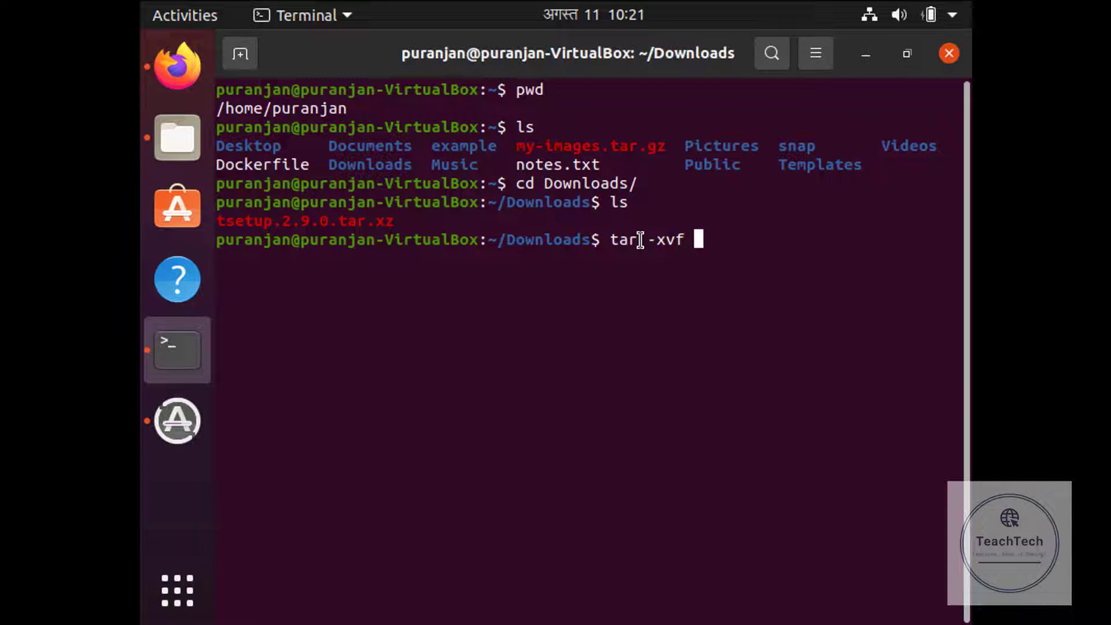
{"action": "left_click_drag", "start_coordinate": [404, 220], "coordinate": [218, 221]}
{"action": "left_click", "coordinate": [218, 222]}
{"action": "double_click", "coordinate": [240, 221]}
{"action": "right_click", "coordinate": [243, 223]}
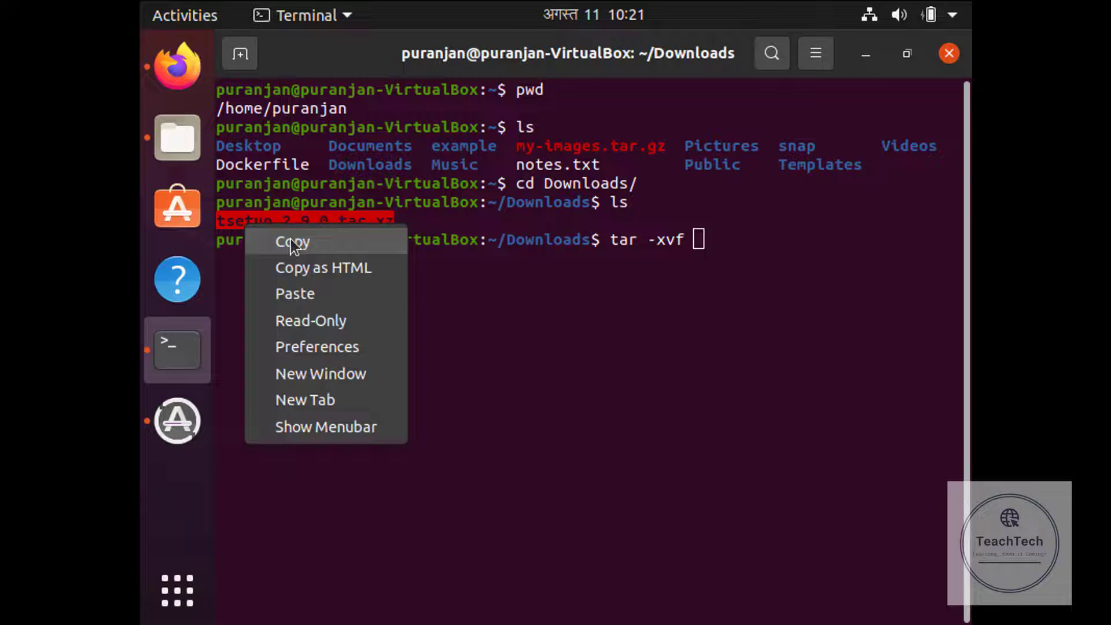
{"action": "left_click", "coordinate": [292, 242]}
{"action": "left_click", "coordinate": [703, 240]}
{"action": "right_click", "coordinate": [724, 251]}
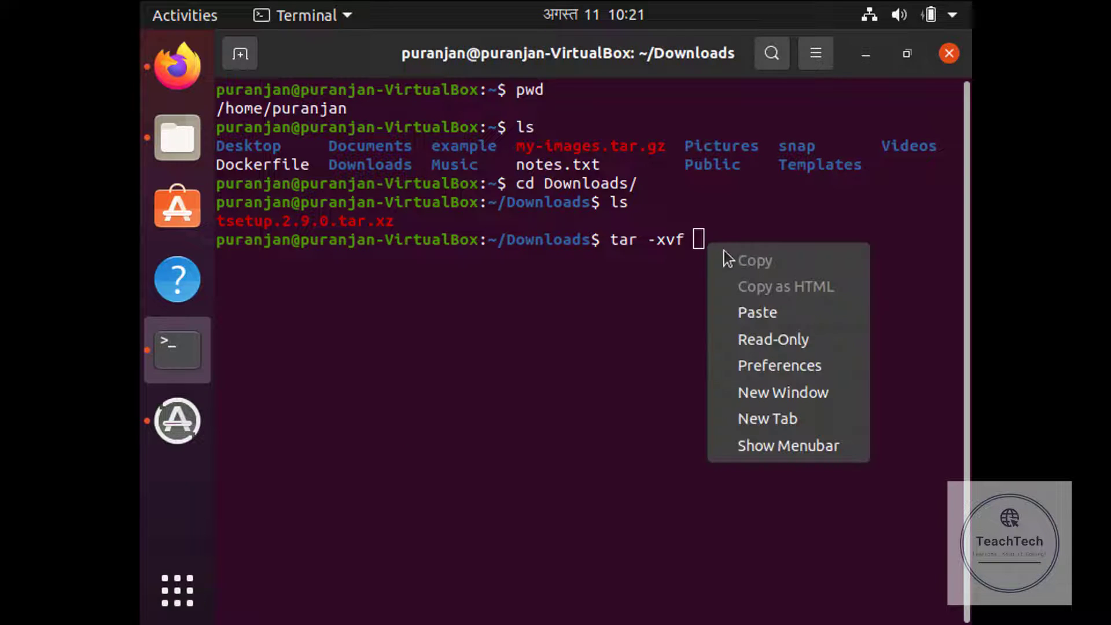
{"action": "left_click", "coordinate": [765, 313]}
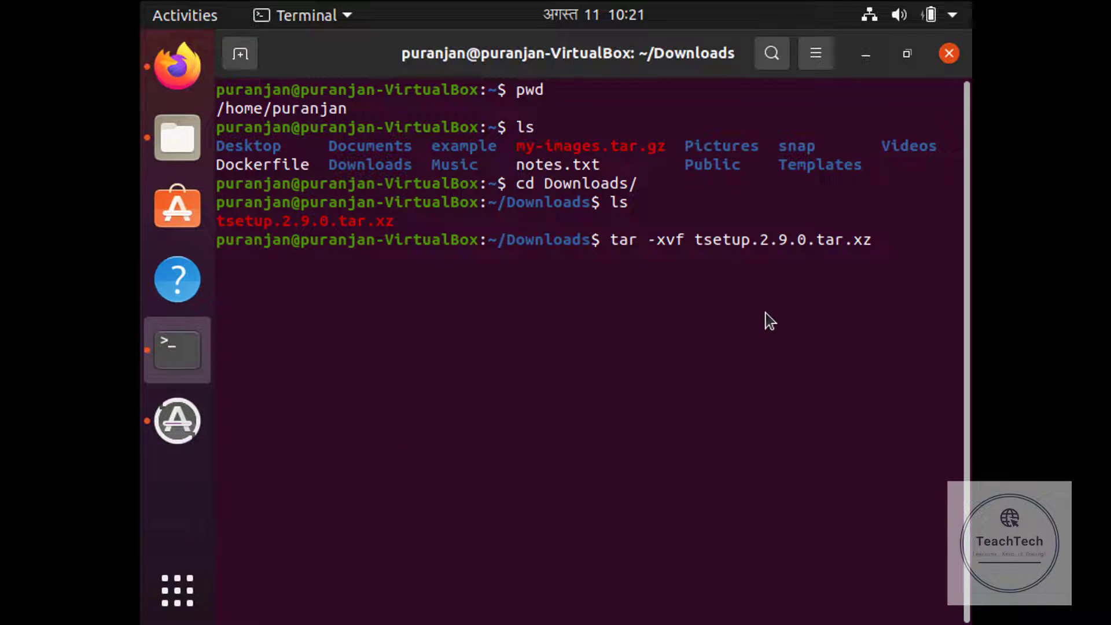
{"action": "key", "text": "Return"}
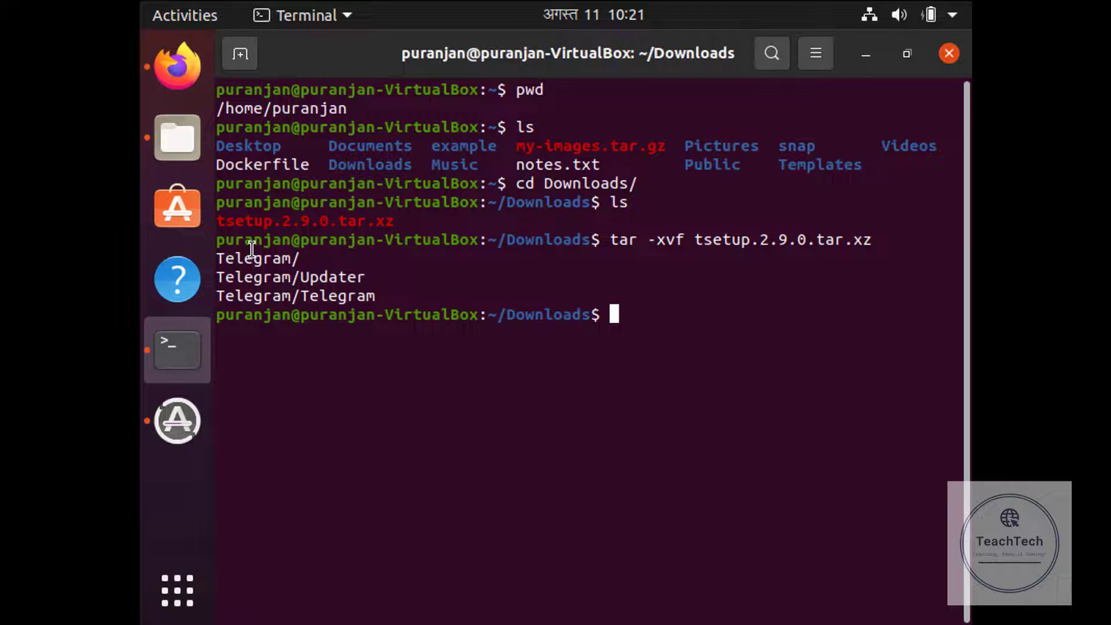
Step: Open the extracted Telegram folder in Files and launch the Telegram executable
{"action": "left_click_drag", "start_coordinate": [219, 250], "coordinate": [397, 293]}
{"action": "left_click", "coordinate": [396, 296]}
{"action": "left_click", "coordinate": [169, 136]}
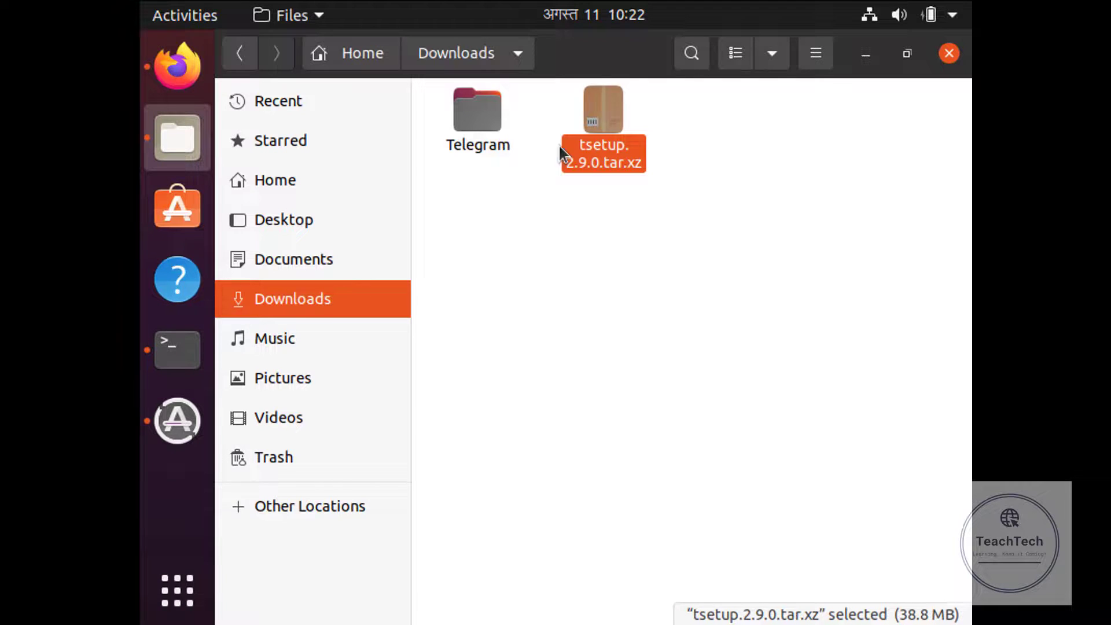
{"action": "double_click", "coordinate": [475, 124]}
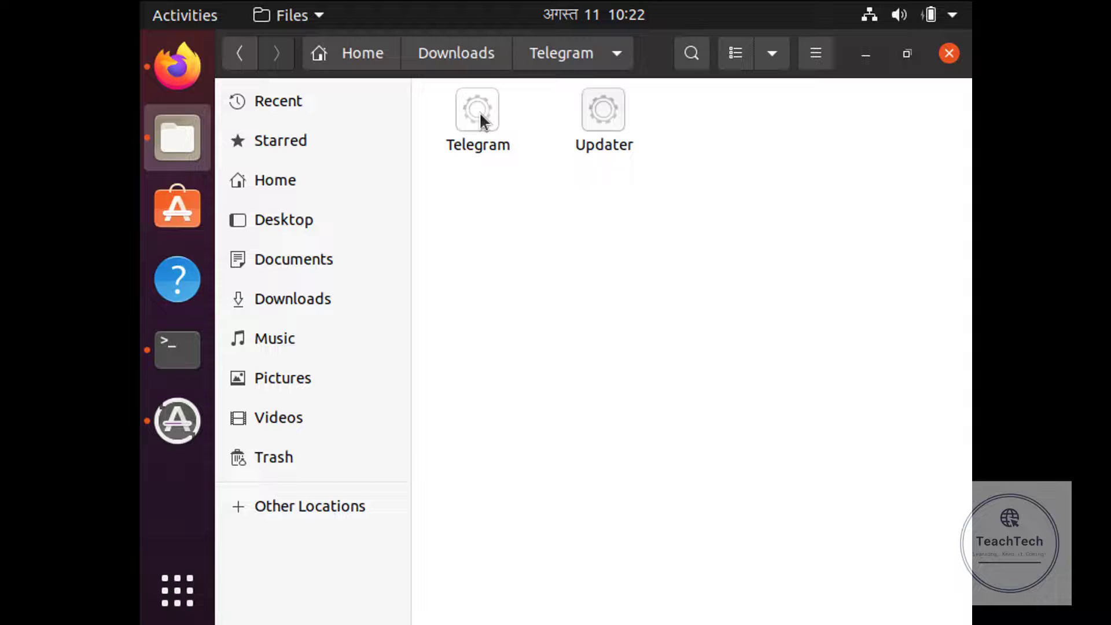
{"action": "double_click", "coordinate": [474, 111]}
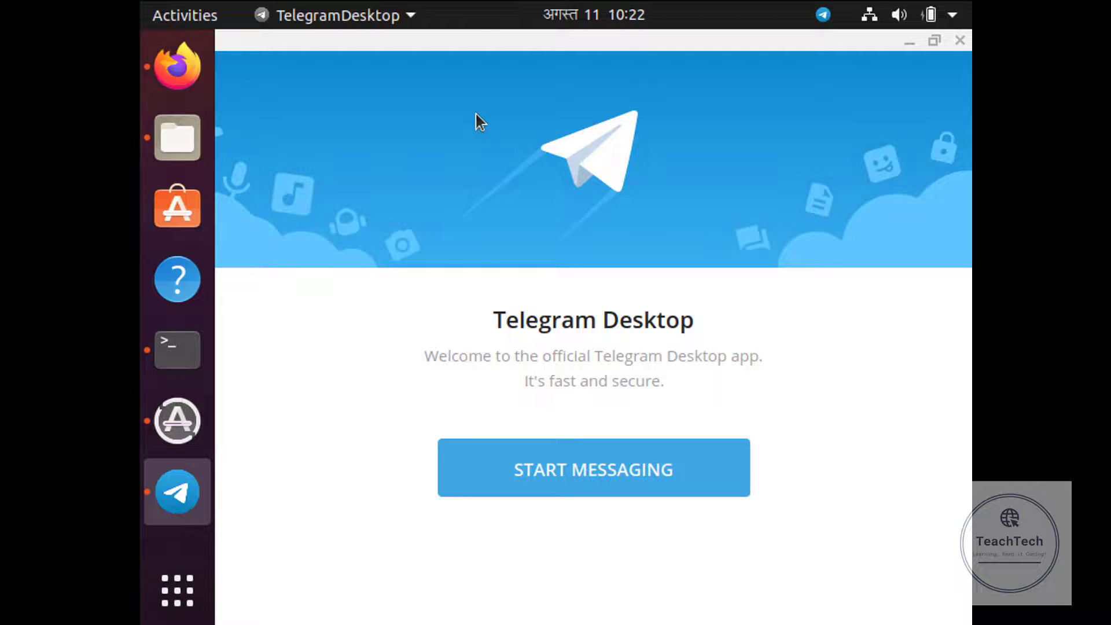
Step: Choose Start Messaging, then 'Or log in using your phone number' to reach the phone login page
{"action": "left_click", "coordinate": [673, 476]}
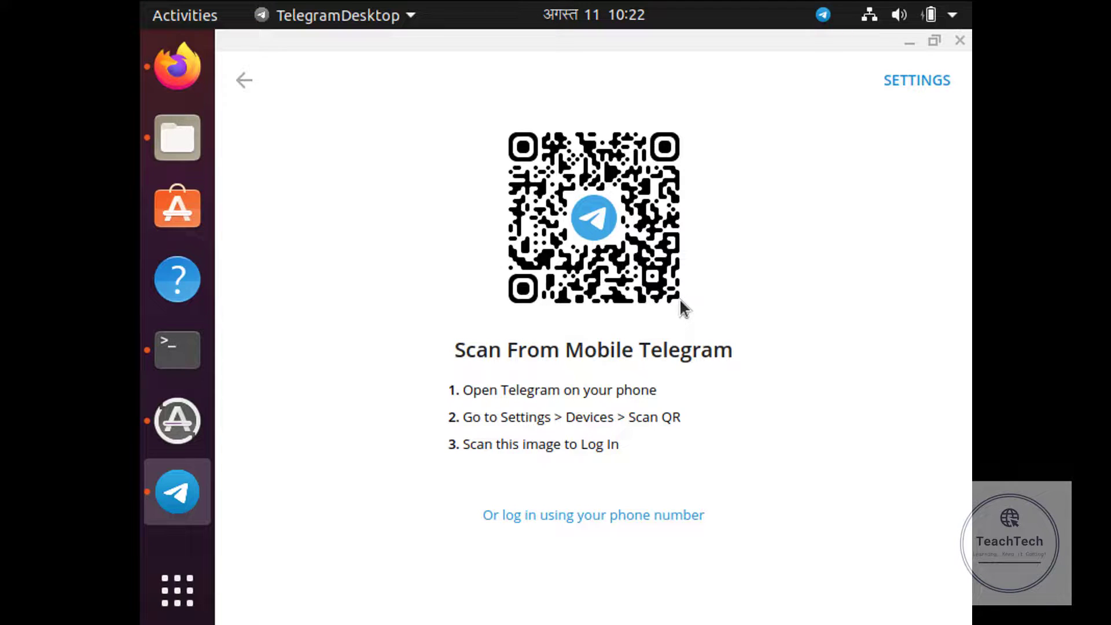
{"action": "left_click", "coordinate": [606, 515]}
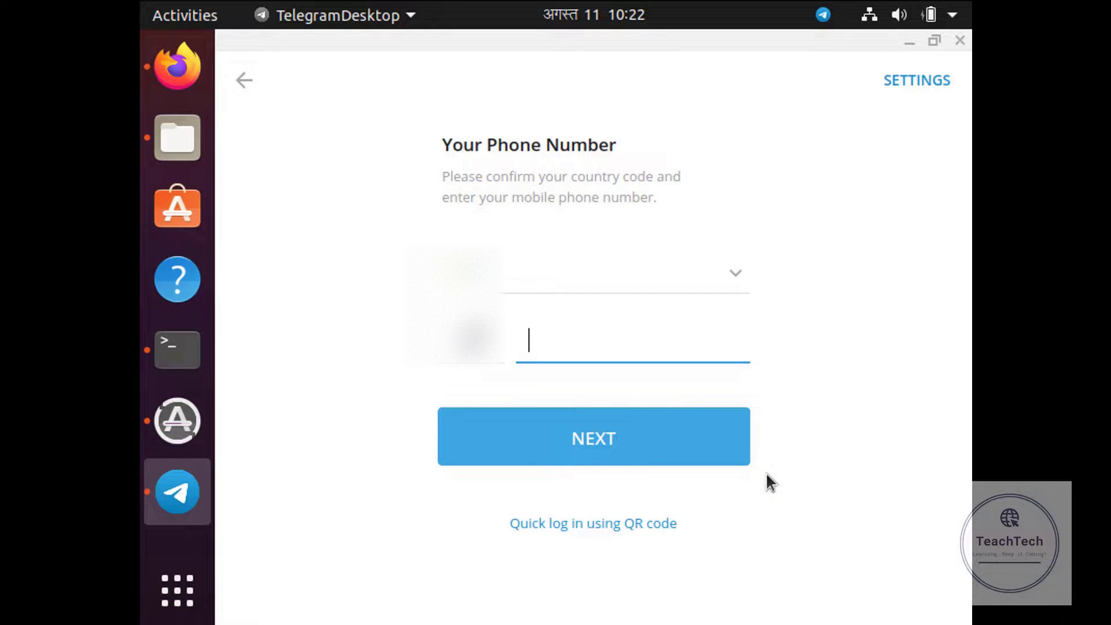
Step: Return Files from the Telegram folder to Downloads, showing the folder beside tsetup.2.9.0.tar.xz
{"action": "left_click", "coordinate": [177, 139]}
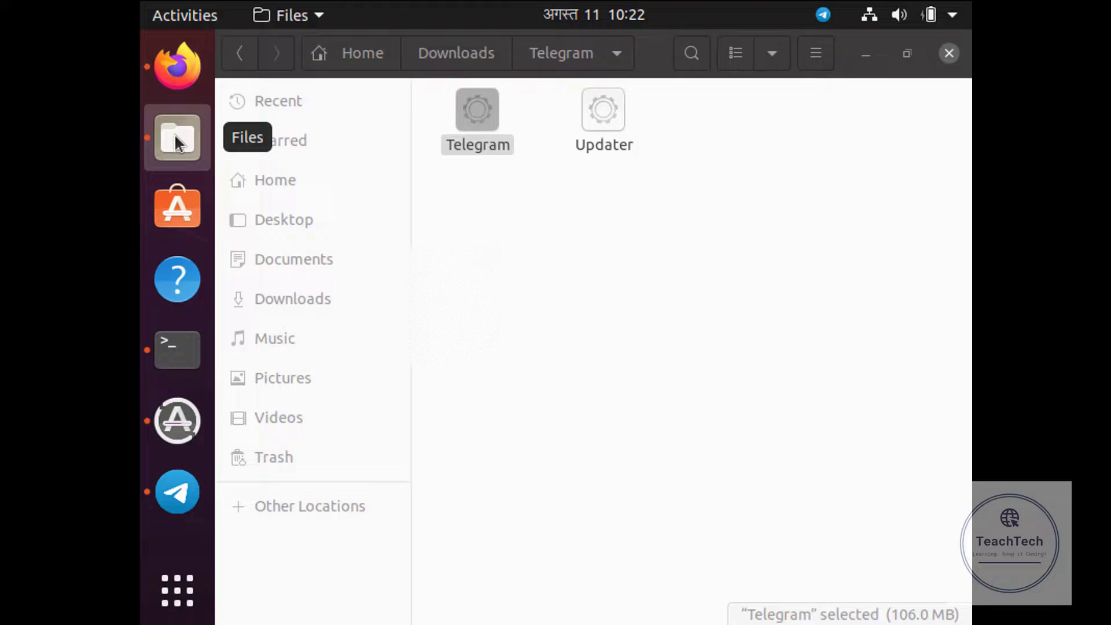
{"action": "left_click", "coordinate": [594, 197]}
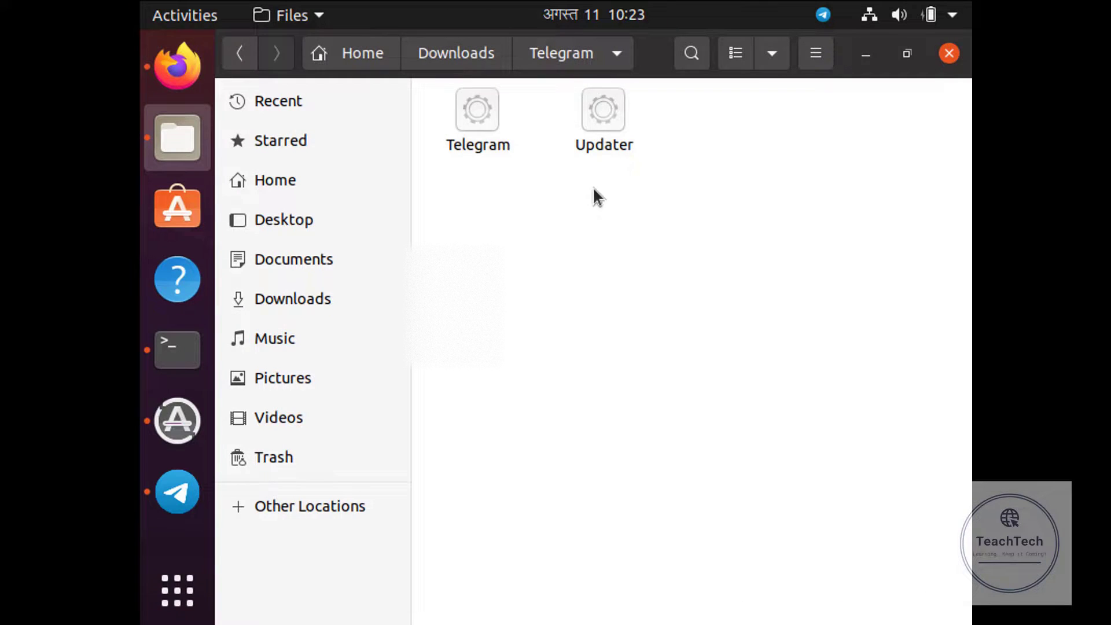
{"action": "left_click", "coordinate": [250, 63]}
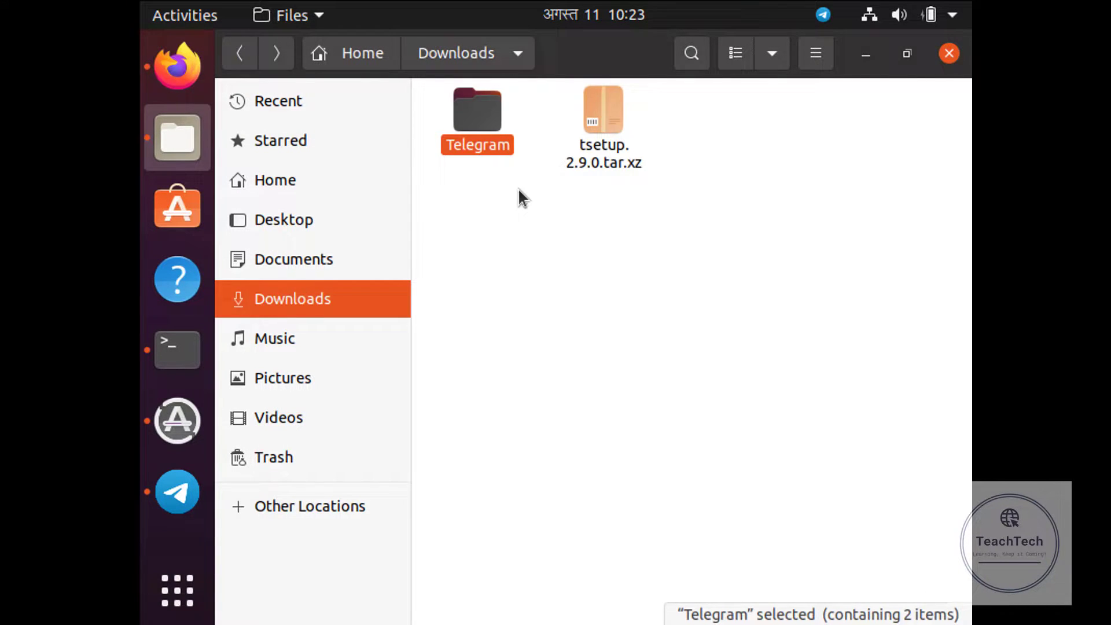